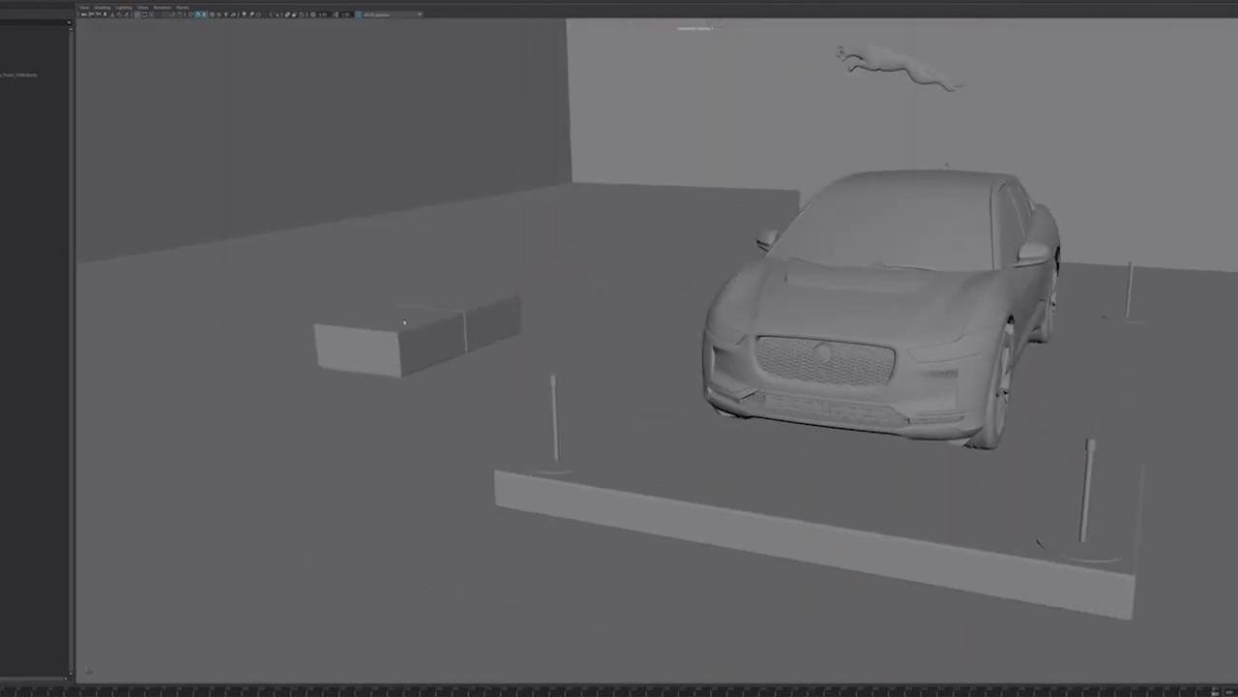
pyautogui.click(504, 360)
pyautogui.press('f')
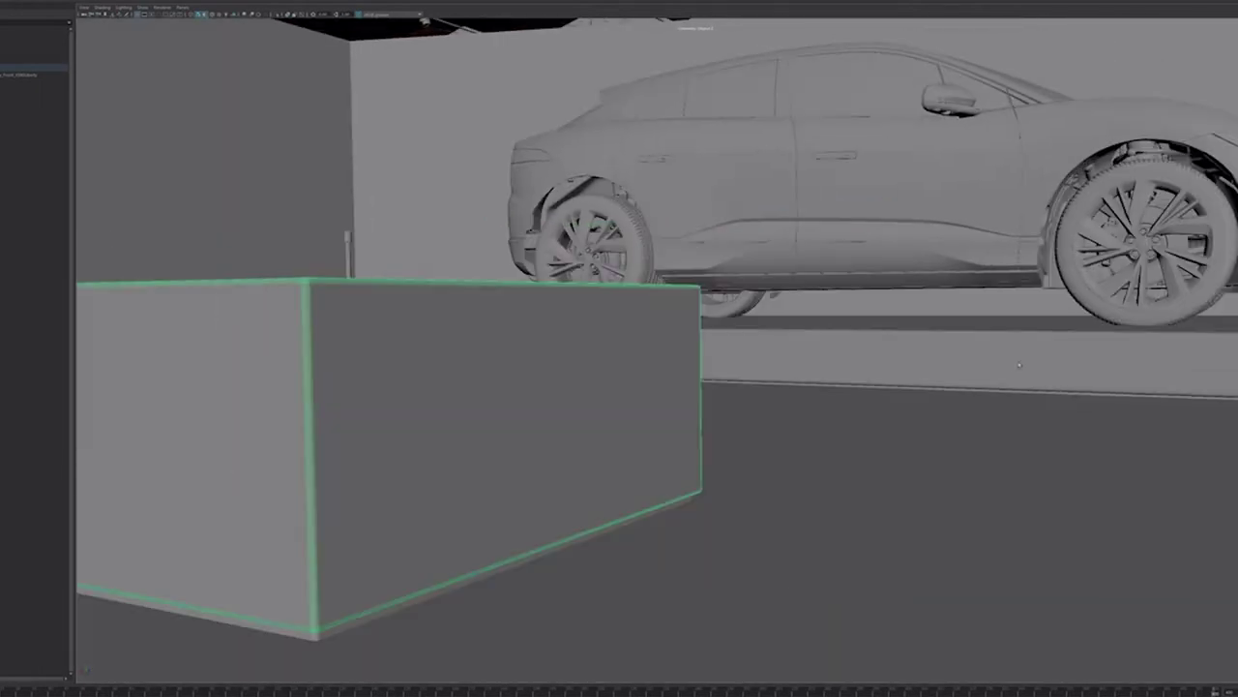
pyautogui.click(1015, 366)
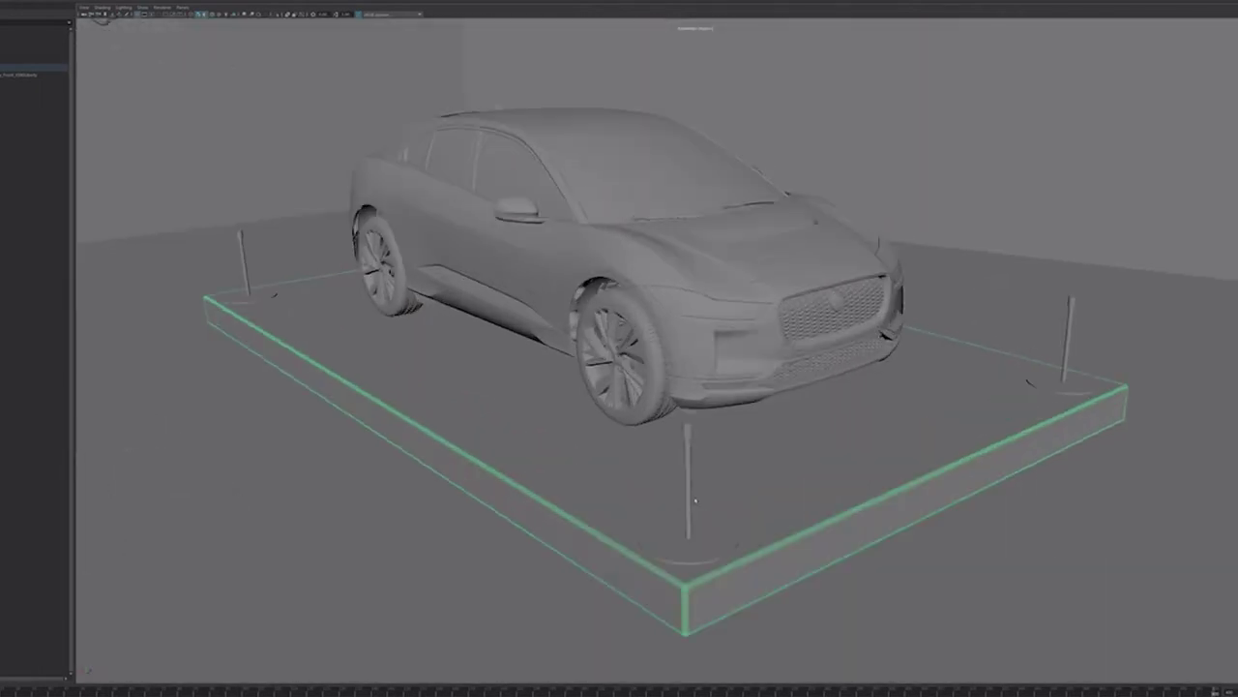
pyautogui.click(691, 501)
pyautogui.press('f')
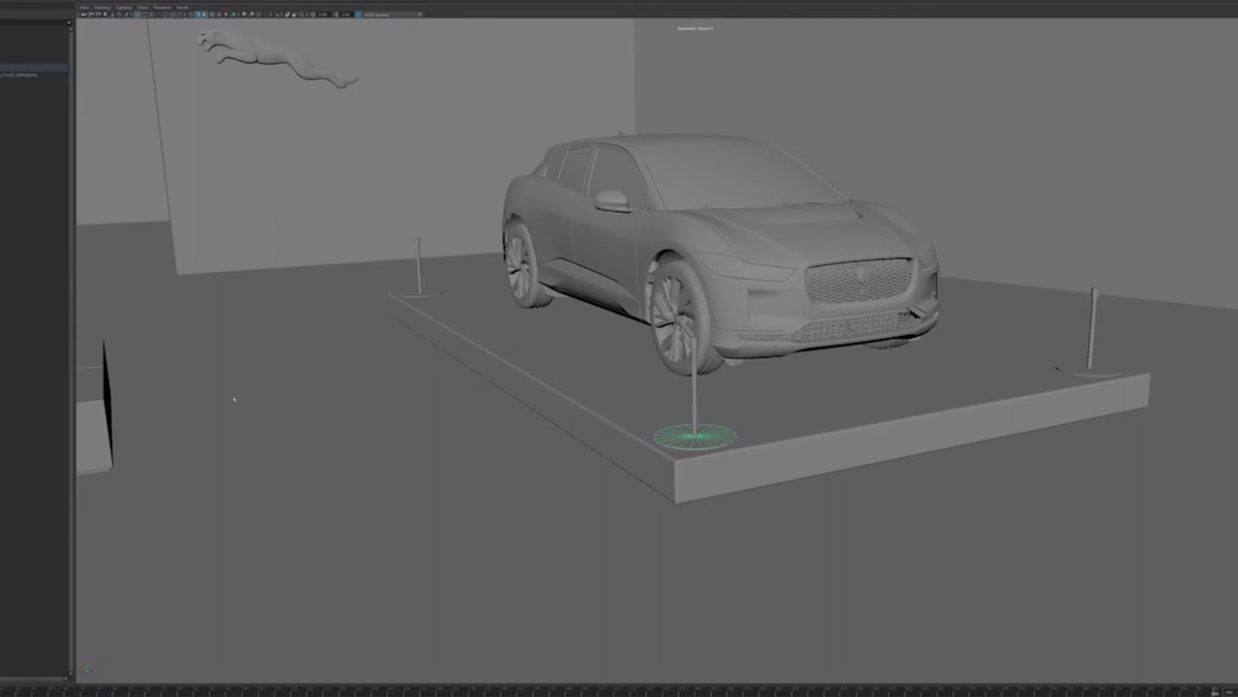
pyautogui.click(259, 55)
pyautogui.press('f')
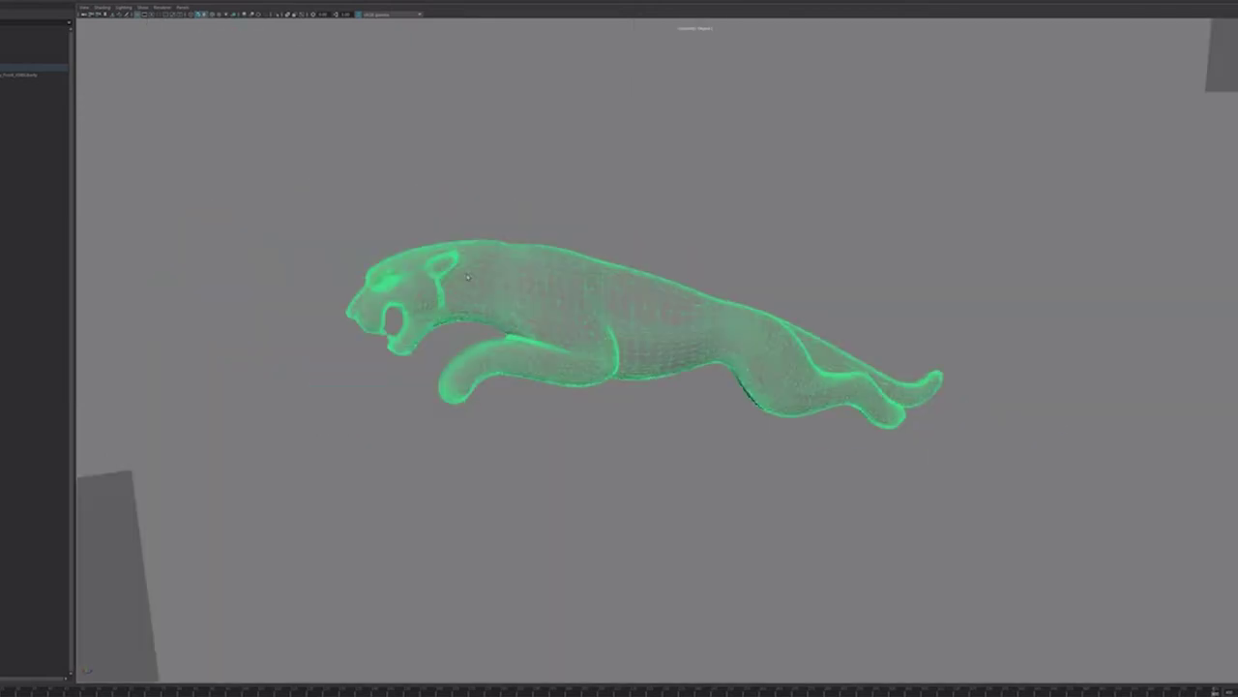
pyautogui.keyDown('alt'); pyautogui.moveTo(368, 175); pyautogui.dragTo(723, 349); pyautogui.keyUp('alt')
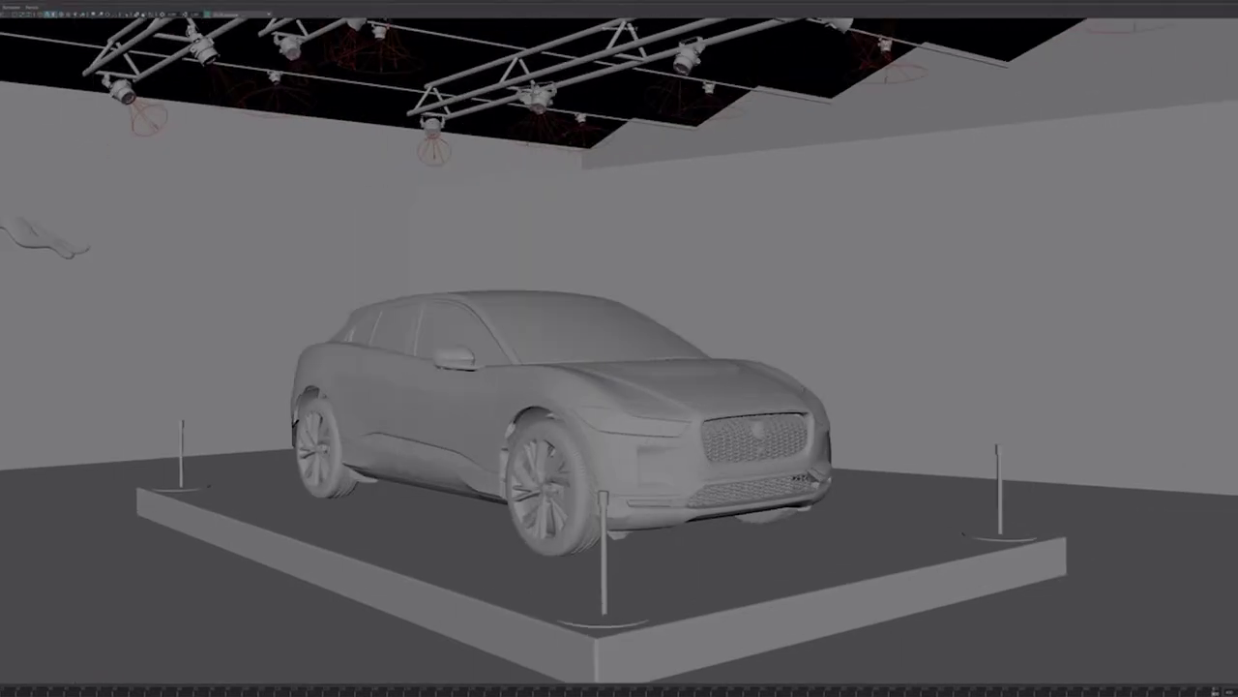
# Open Render Settings from the Windows > Rendering Editors menu.
pyautogui.click(32, 6)
pyautogui.click(31, 40)
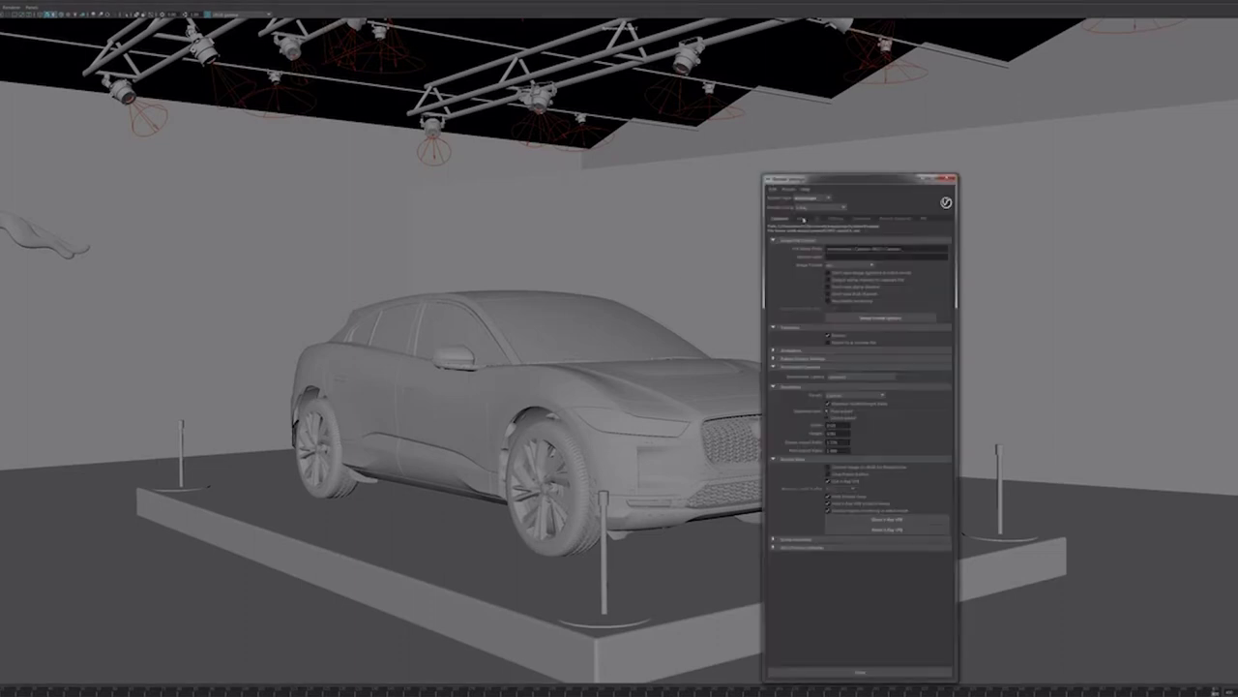
# Browse the Render Settings Presets menu.
pyautogui.click(789, 189)
pyautogui.moveTo(838, 221)
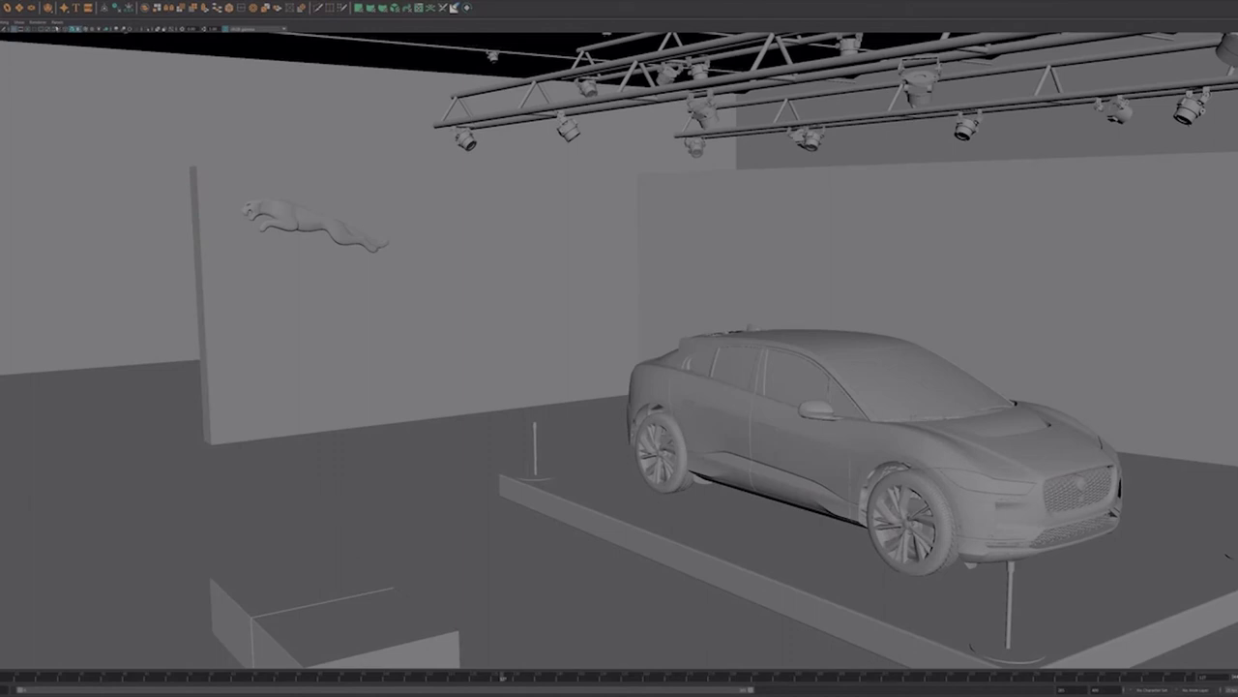
# Show cameras in the viewport, orbit to the render camera, and scrub the animation timeline.
pyautogui.click(53, 22)
pyautogui.click(49, 59)
pyautogui.keyDown('alt'); pyautogui.moveTo(361, 319); pyautogui.dragTo(580, 320); pyautogui.keyUp('alt')
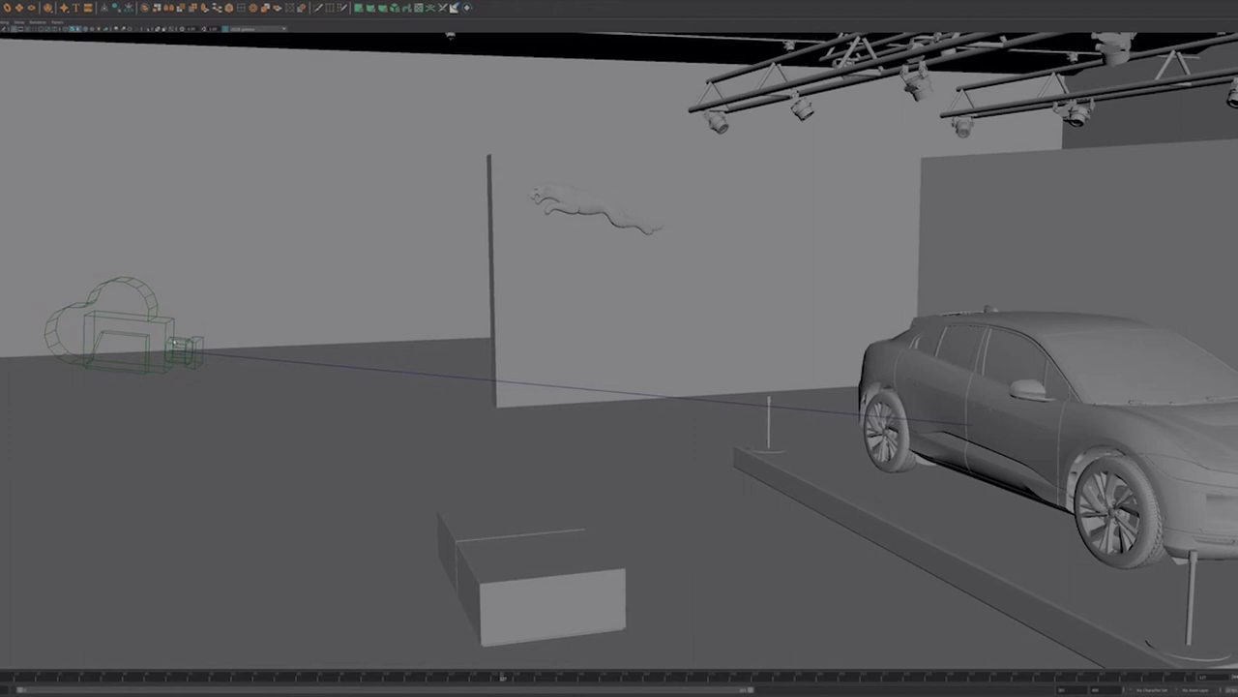
pyautogui.moveTo(521, 687); pyautogui.dragTo(297, 679)
pyautogui.click(1211, 677)
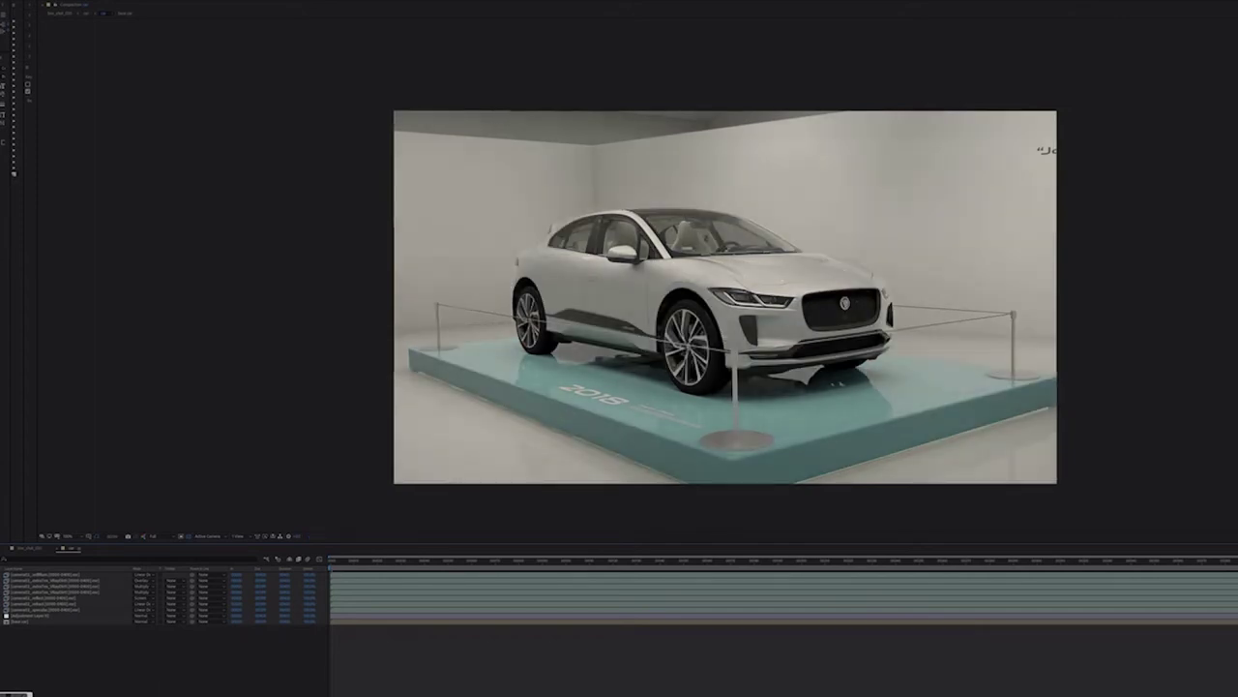
# Duplicate the fourth render-pass layer twice and give the copy a darker blend mode.
pyautogui.click(58, 591)
pyautogui.hotkey('ctrl', 'd')
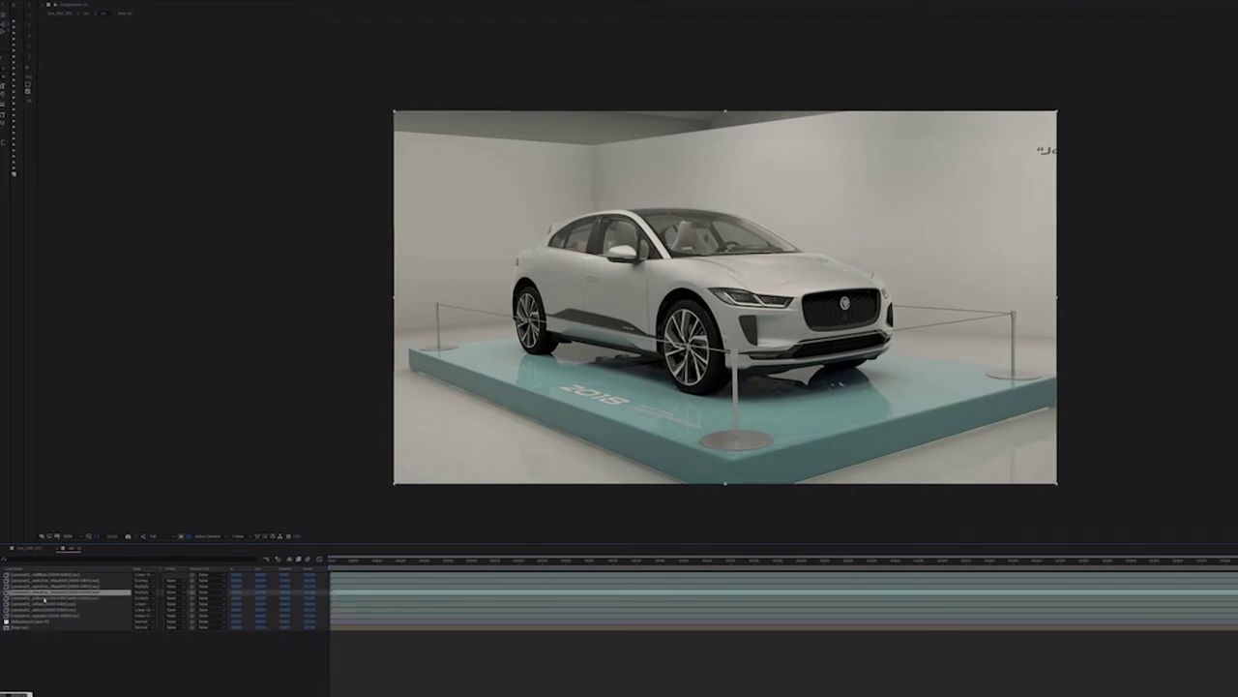
pyautogui.click(43, 598)
pyautogui.hotkey('ctrl', 'd')
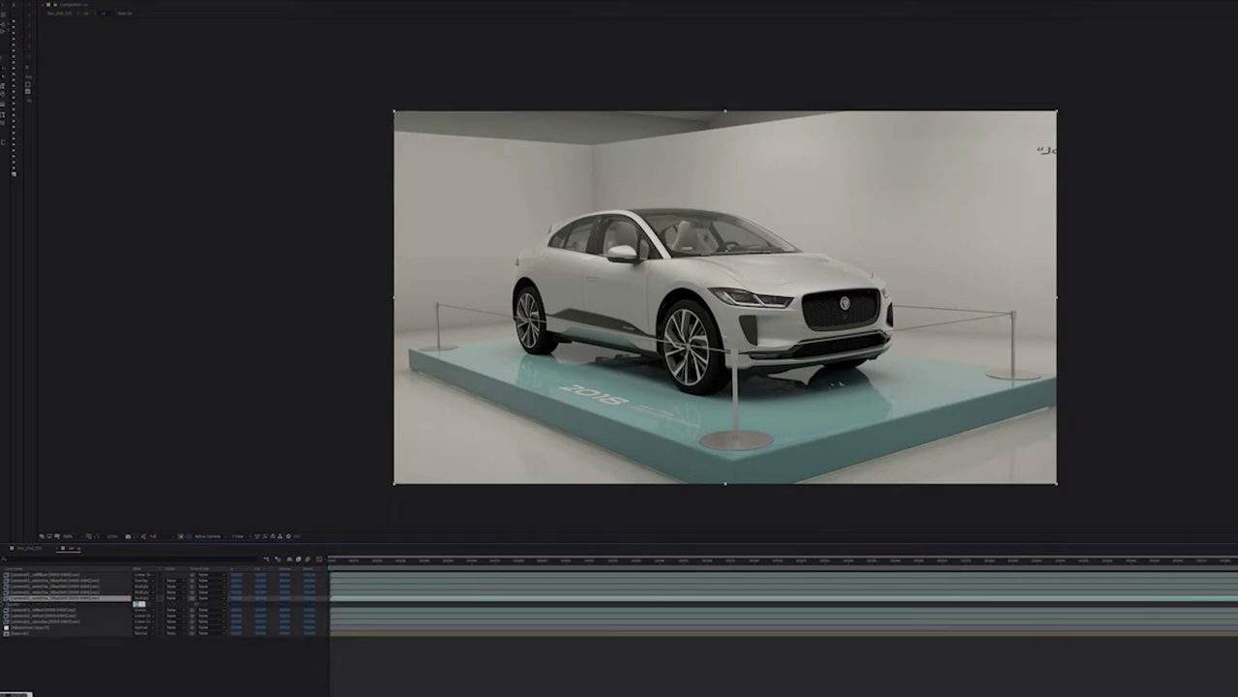
pyautogui.click(139, 602)
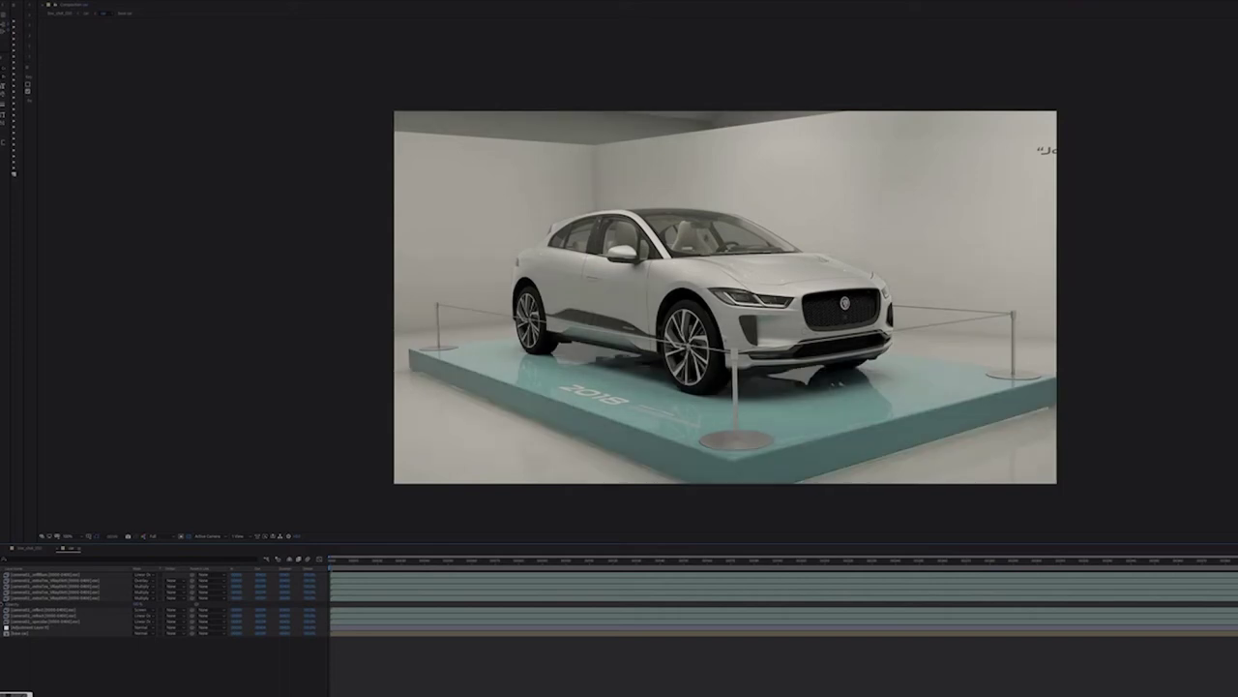
pyautogui.press('t')
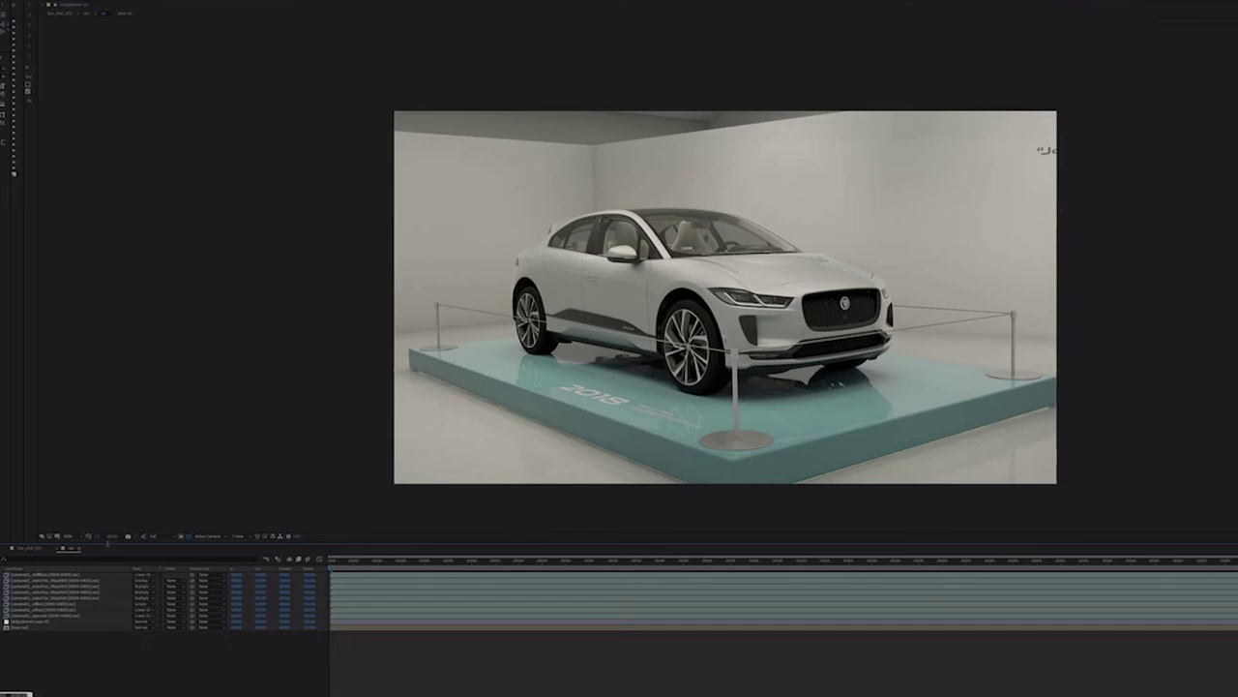
# Switch to the grading composition and widen the side panels to make room for effects.
pyautogui.click(34, 550)
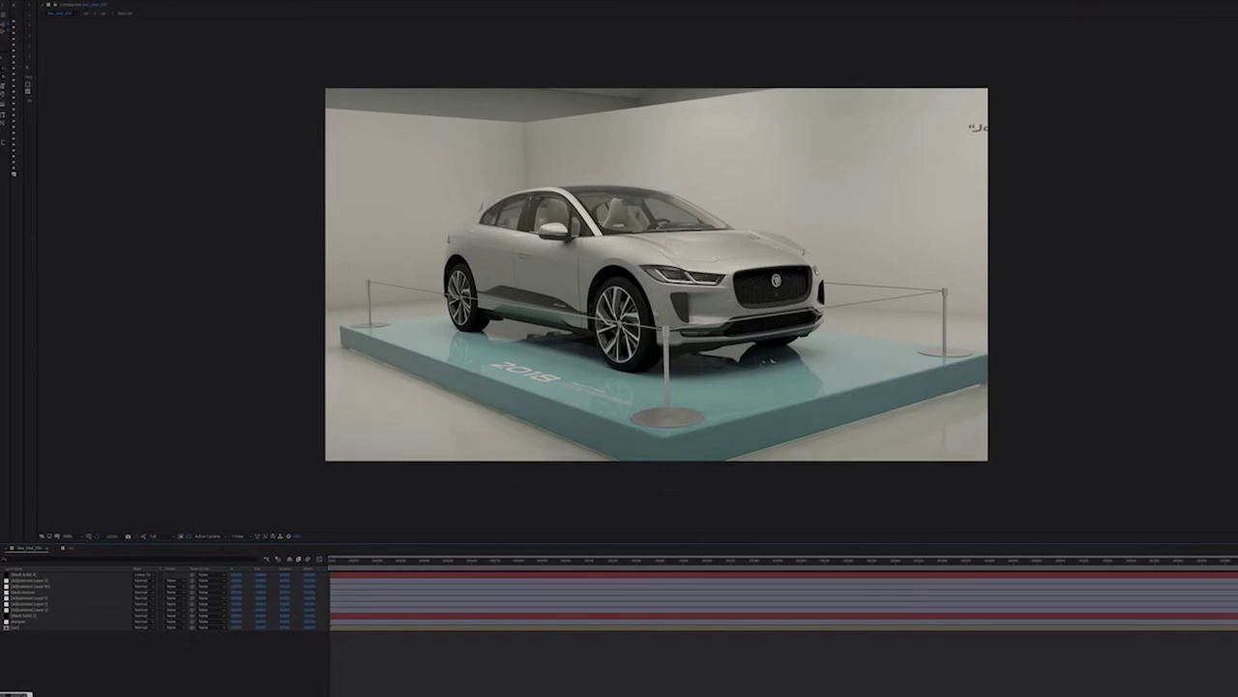
pyautogui.rightClick(49, 571)
pyautogui.press('Escape')
pyautogui.moveTo(35, 194); pyautogui.dragTo(306, 200)
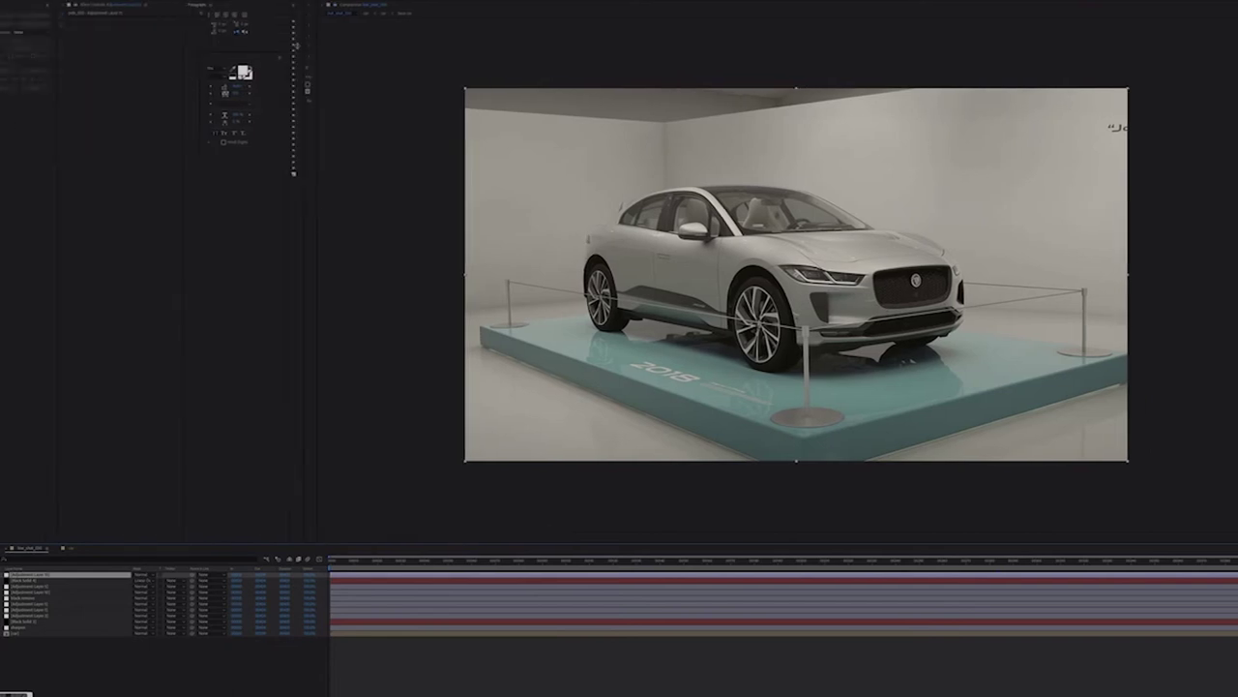
pyautogui.moveTo(305, 290); pyautogui.dragTo(392, 290)
# Apply Curves to the adjustment layer and bend the RGB curve into a contrast-boosting S.
pyautogui.rightClick(174, 112)
pyautogui.moveTo(201, 182)
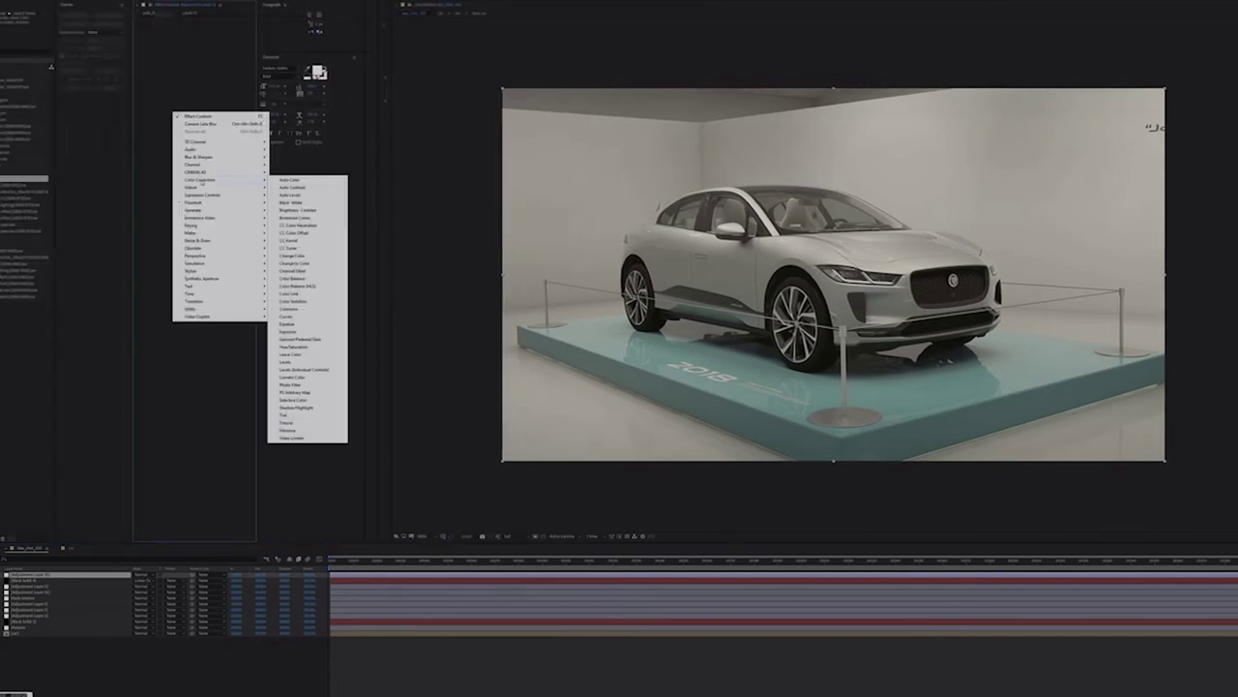
pyautogui.click(285, 317)
pyautogui.moveTo(391, 291); pyautogui.dragTo(482, 290)
pyautogui.moveTo(234, 215); pyautogui.dragTo(235, 219)
pyautogui.moveTo(308, 128); pyautogui.dragTo(310, 115)
# Lower the Red and Blue channel curves slightly to warm the image.
pyautogui.click(319, 21)
pyautogui.click(319, 36)
pyautogui.moveTo(276, 152)
pyautogui.mouseDown()
pyautogui.moveTo(271, 128)
pyautogui.moveTo(291, 167)
pyautogui.moveTo(278, 148)
pyautogui.mouseUp()
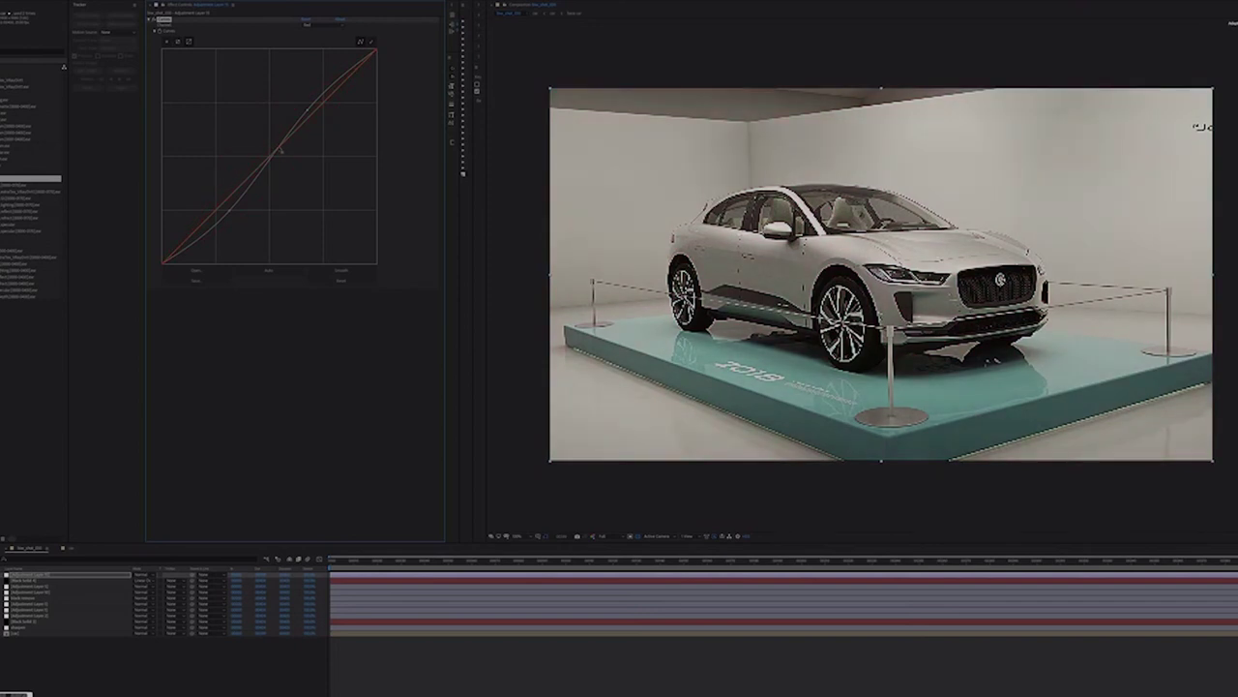
pyautogui.moveTo(166, 261)
pyautogui.mouseDown()
pyautogui.moveTo(167, 242)
pyautogui.moveTo(167, 278)
pyautogui.mouseUp()
pyautogui.click(308, 21)
pyautogui.click(319, 57)
pyautogui.moveTo(290, 145); pyautogui.dragTo(299, 150)
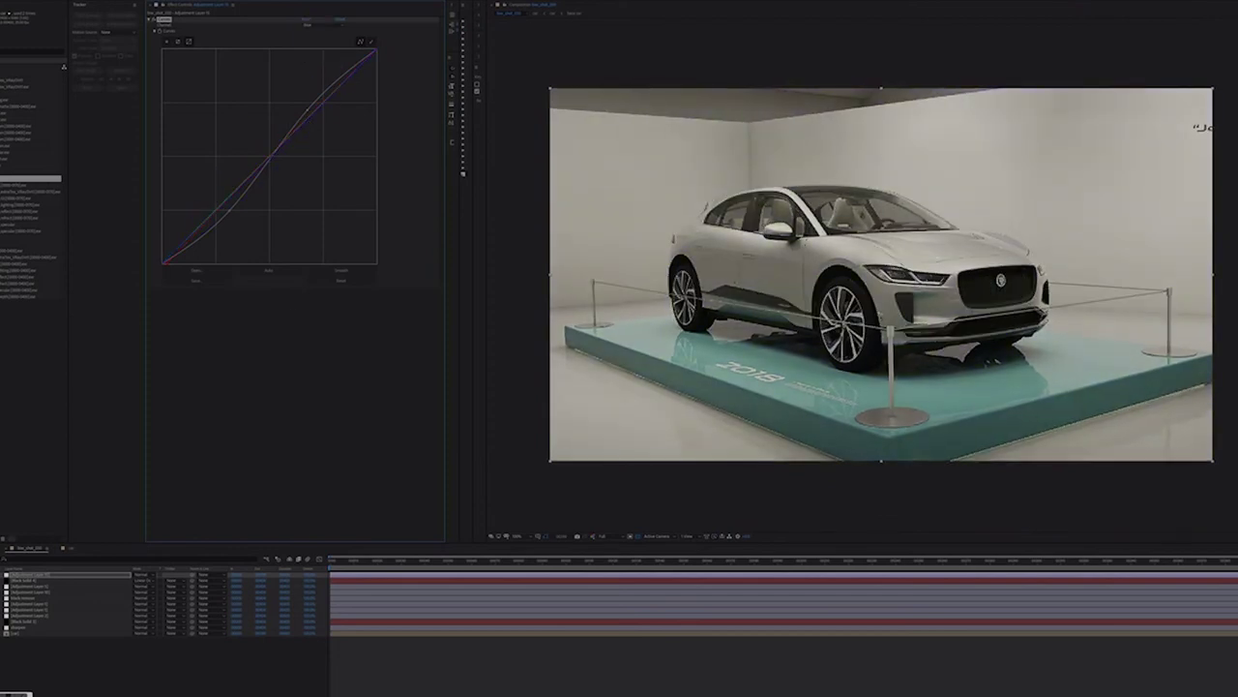